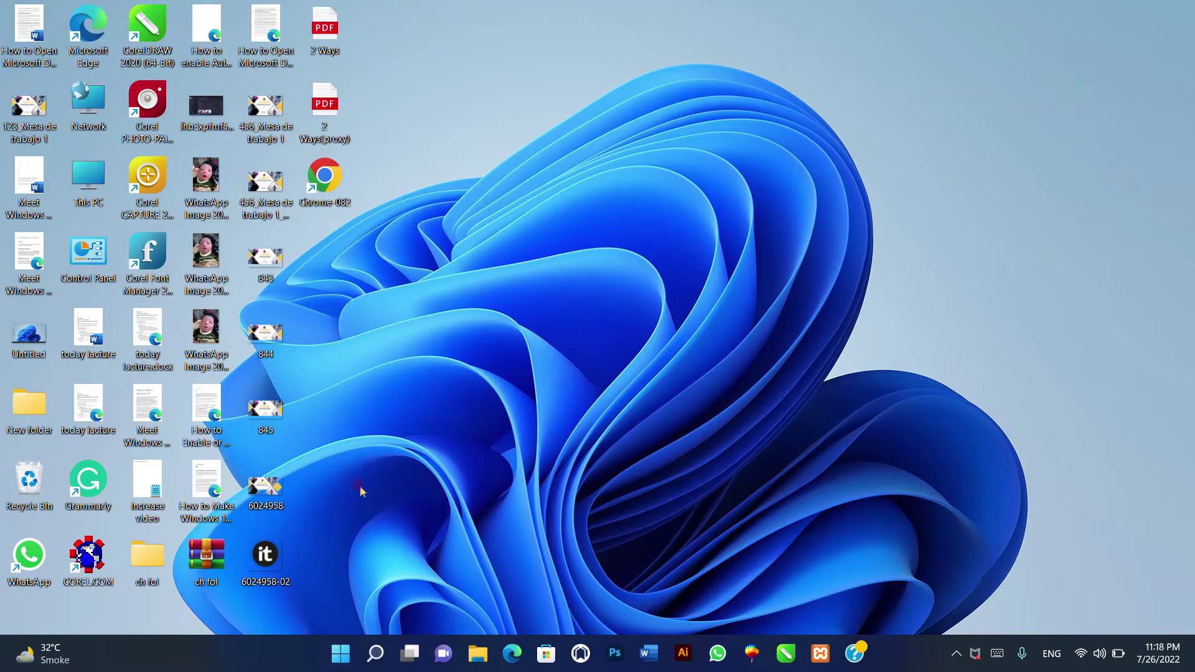
Launch Windows Settings from Start and go to the Network & internet › Proxy page
click(340, 653)
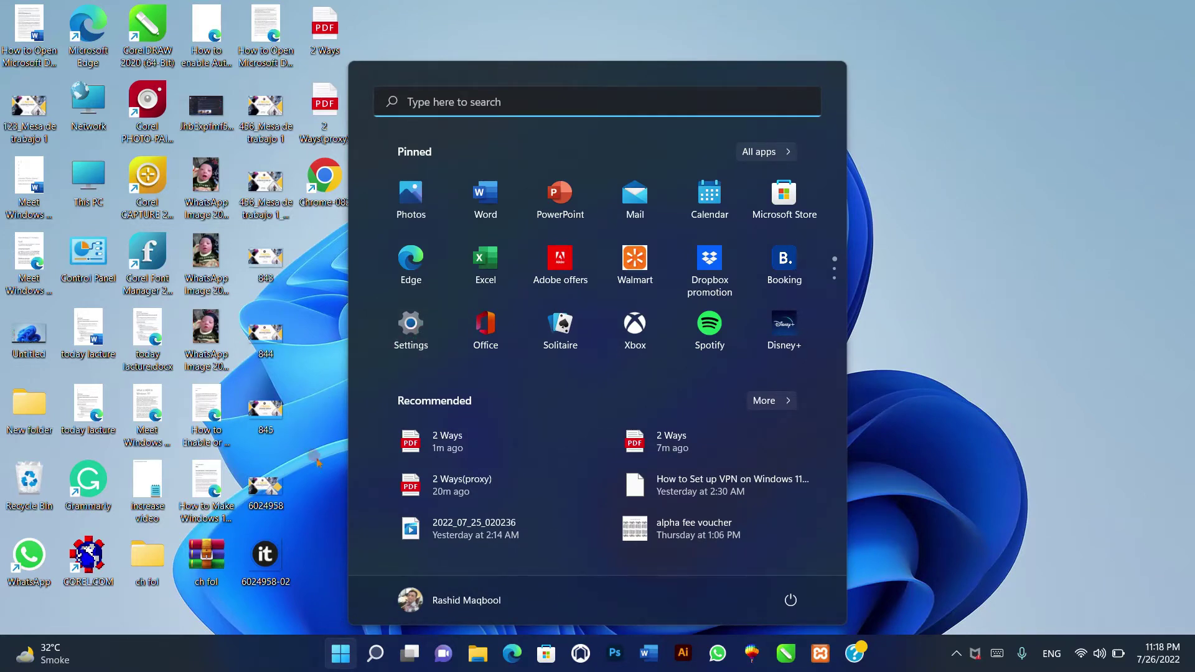
click(328, 496)
click(341, 652)
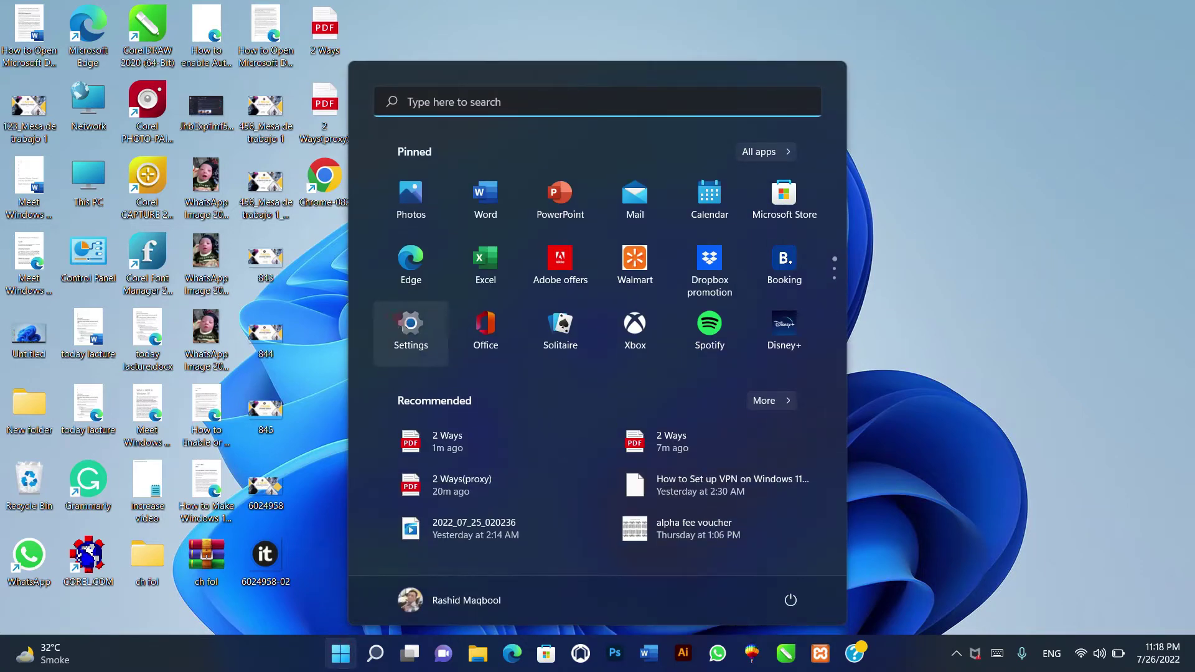
click(426, 322)
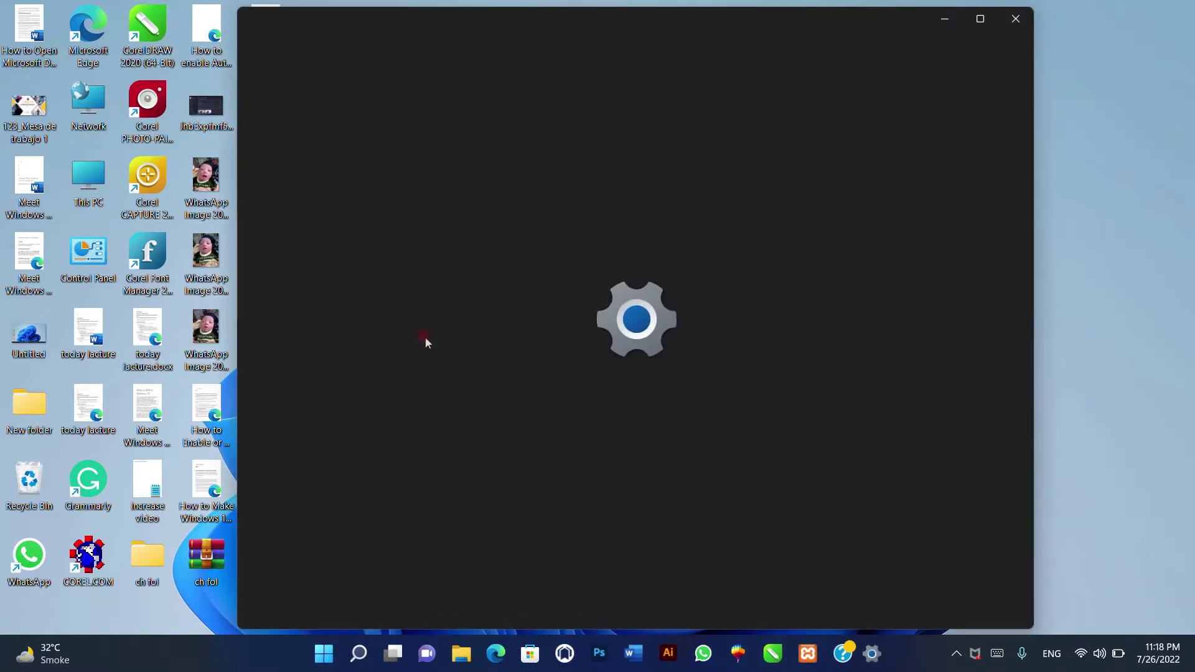
click(322, 237)
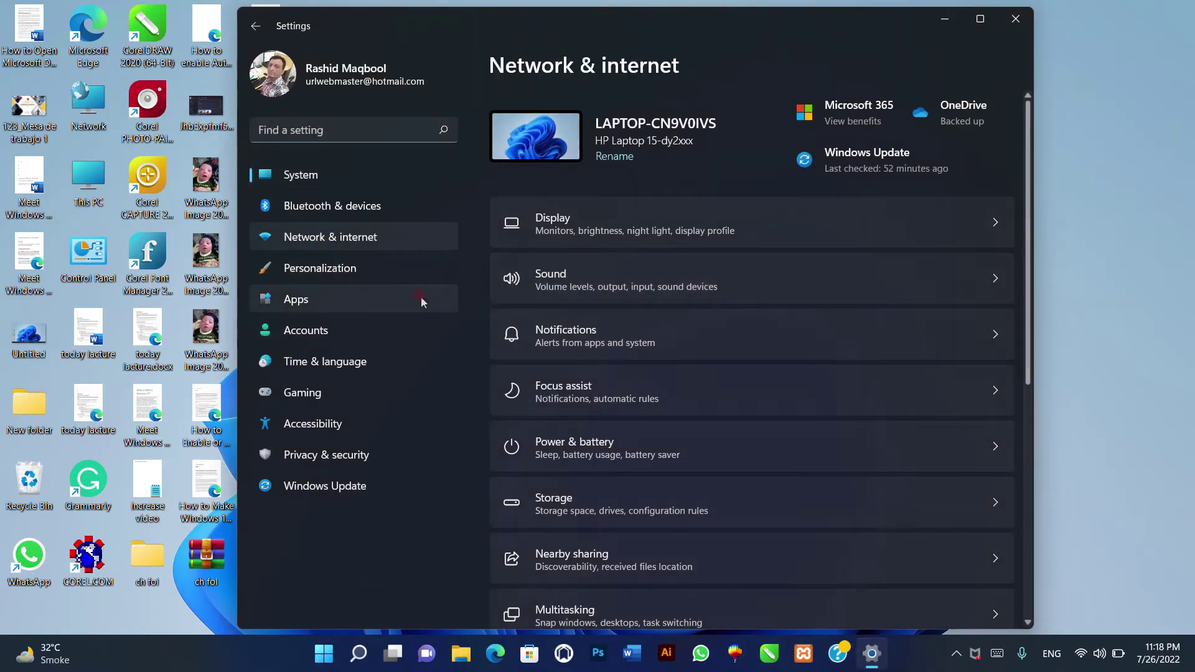
click(629, 495)
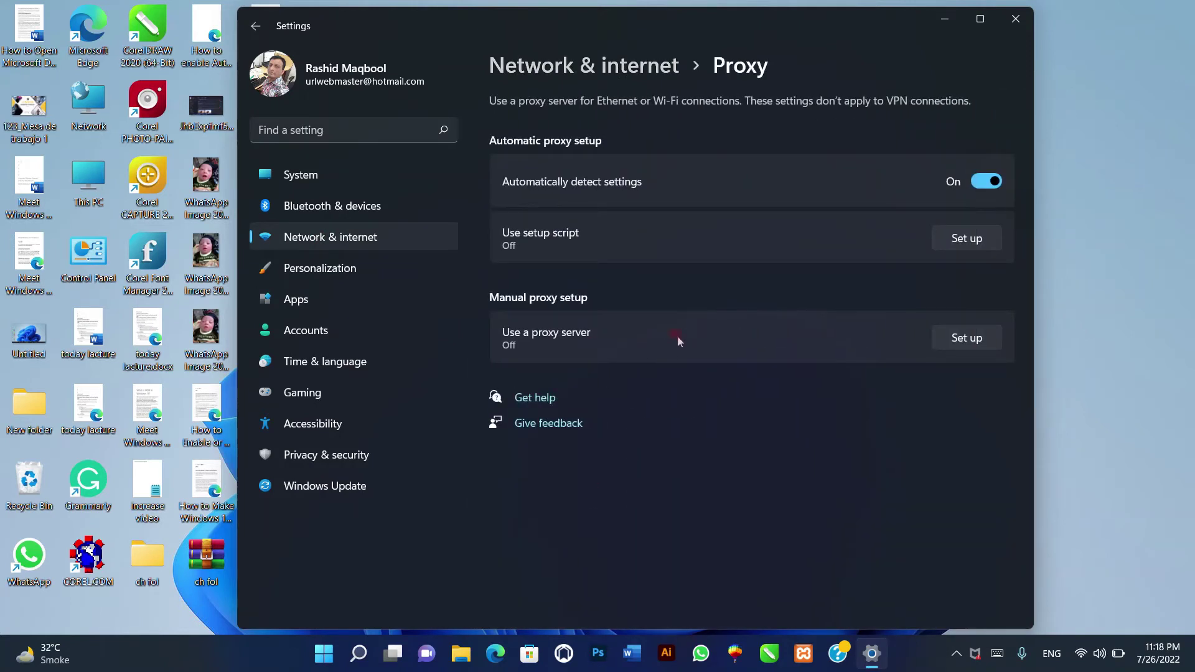
click(961, 342)
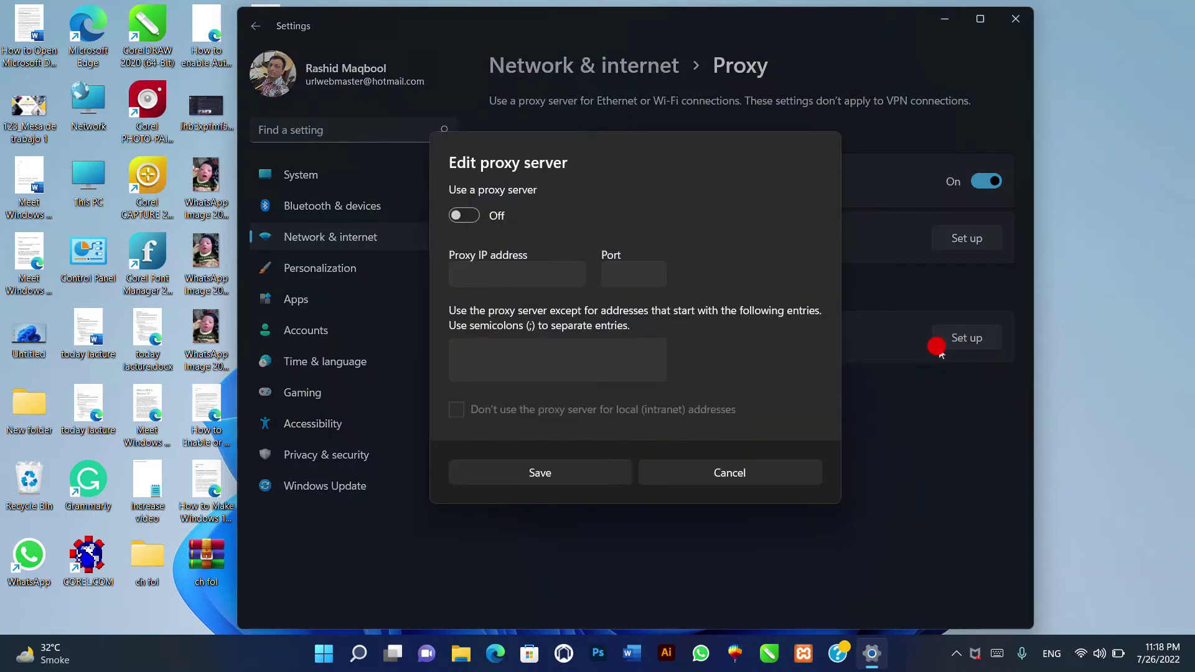
click(476, 217)
click(487, 272)
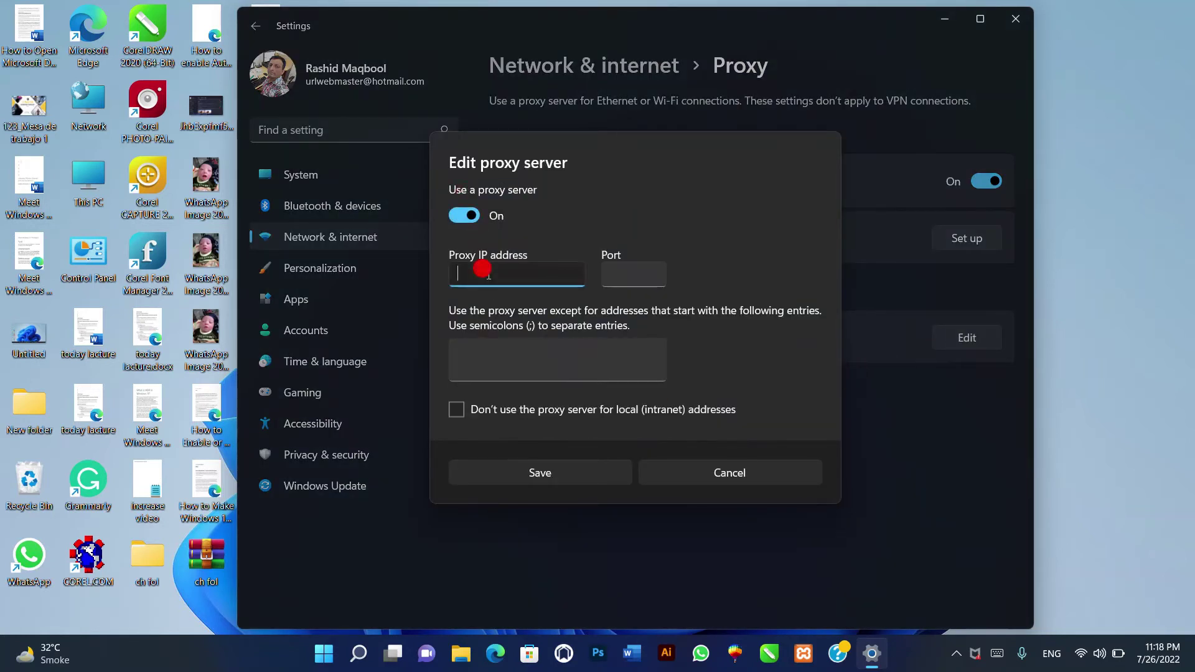
text(192.168.1.1)
click(634, 277)
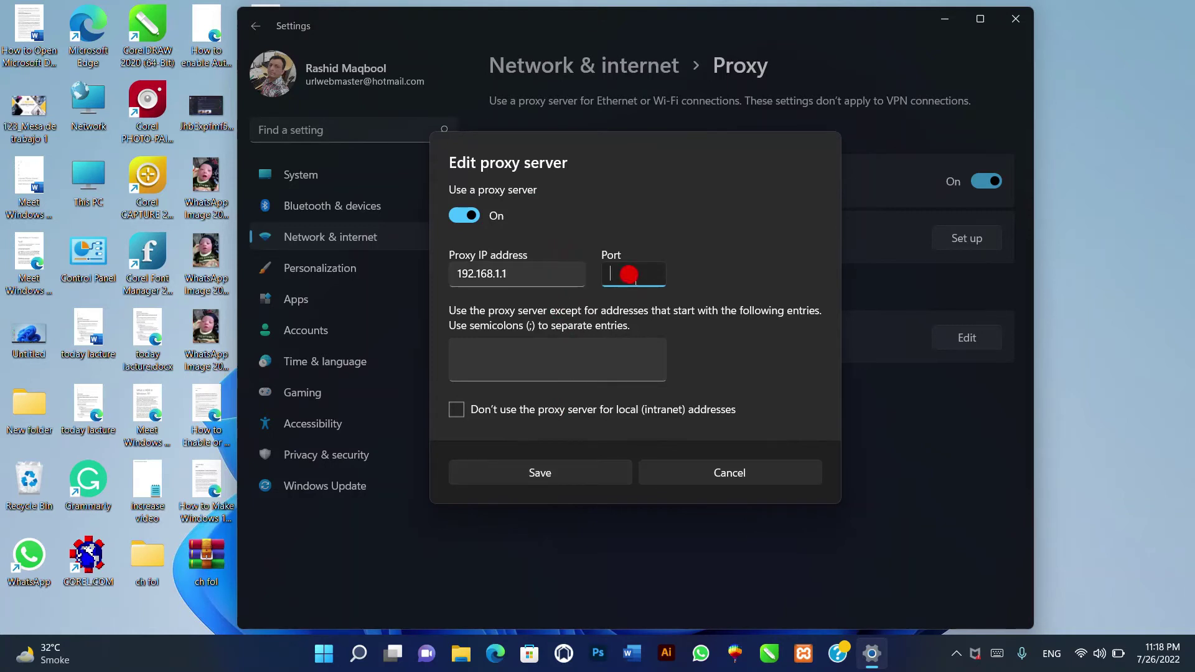
click(723, 473)
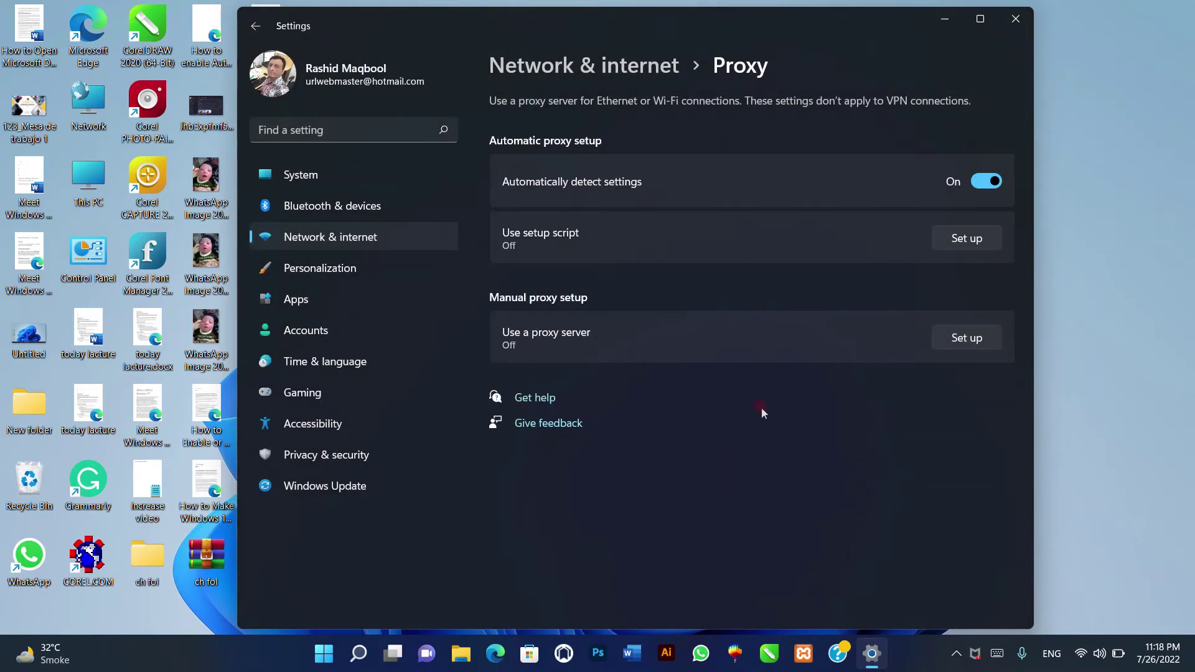
Close Settings, relaunch it from Start, and return to Network & internet › Proxy
click(1008, 31)
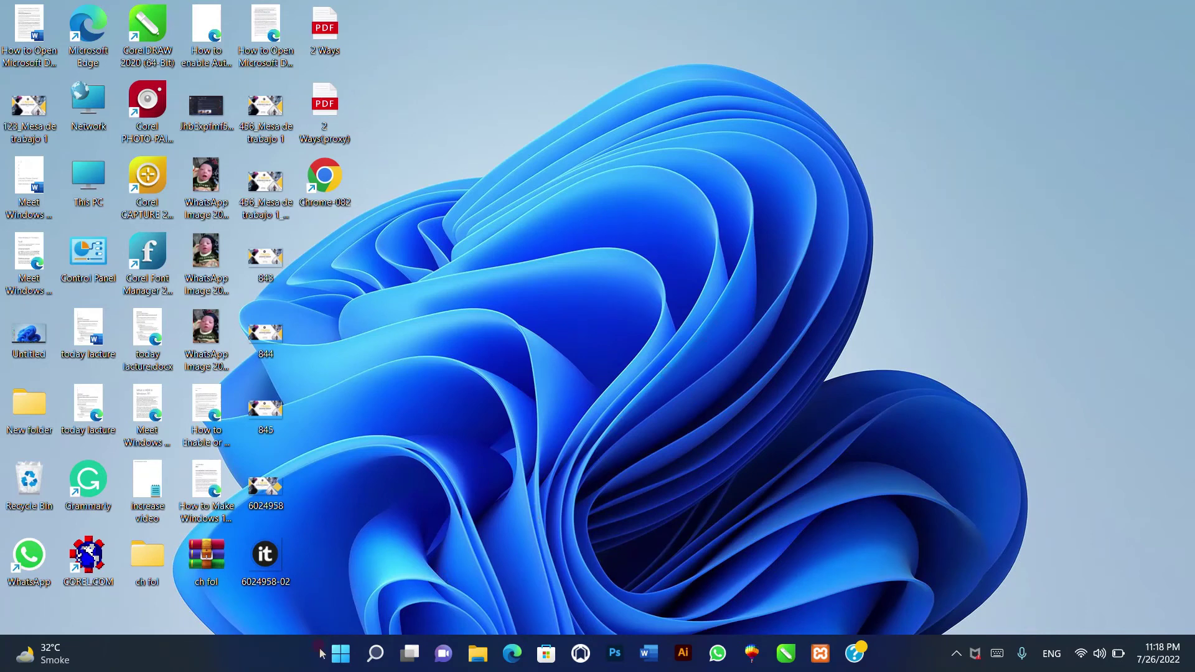
click(348, 652)
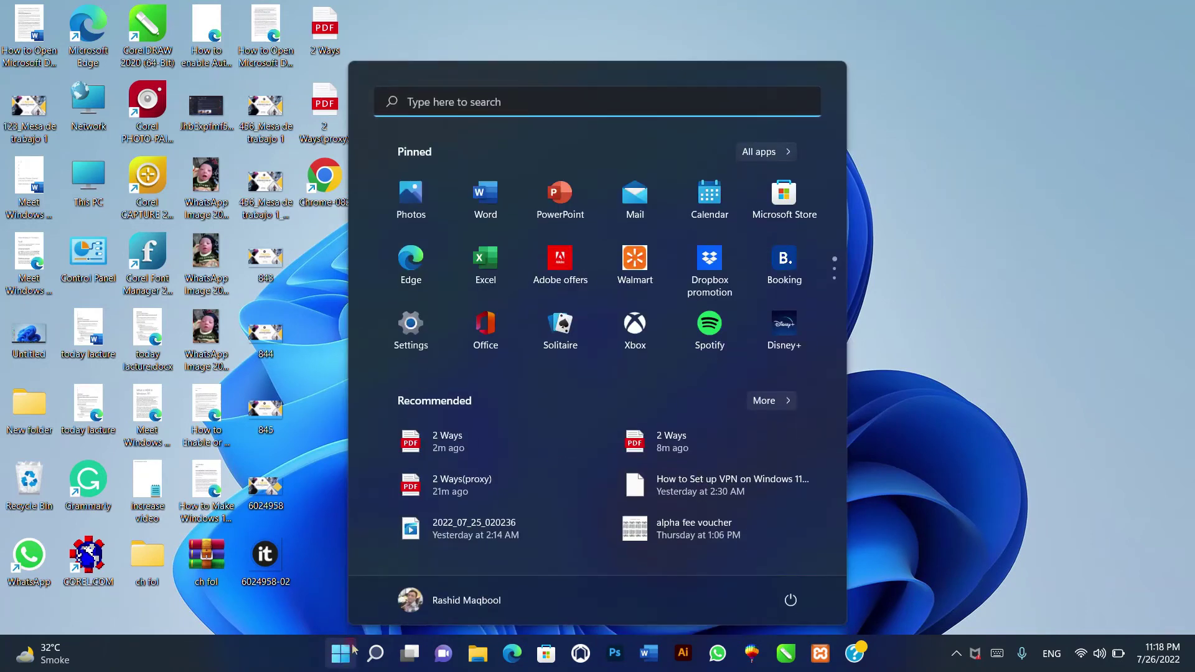
click(414, 348)
click(416, 348)
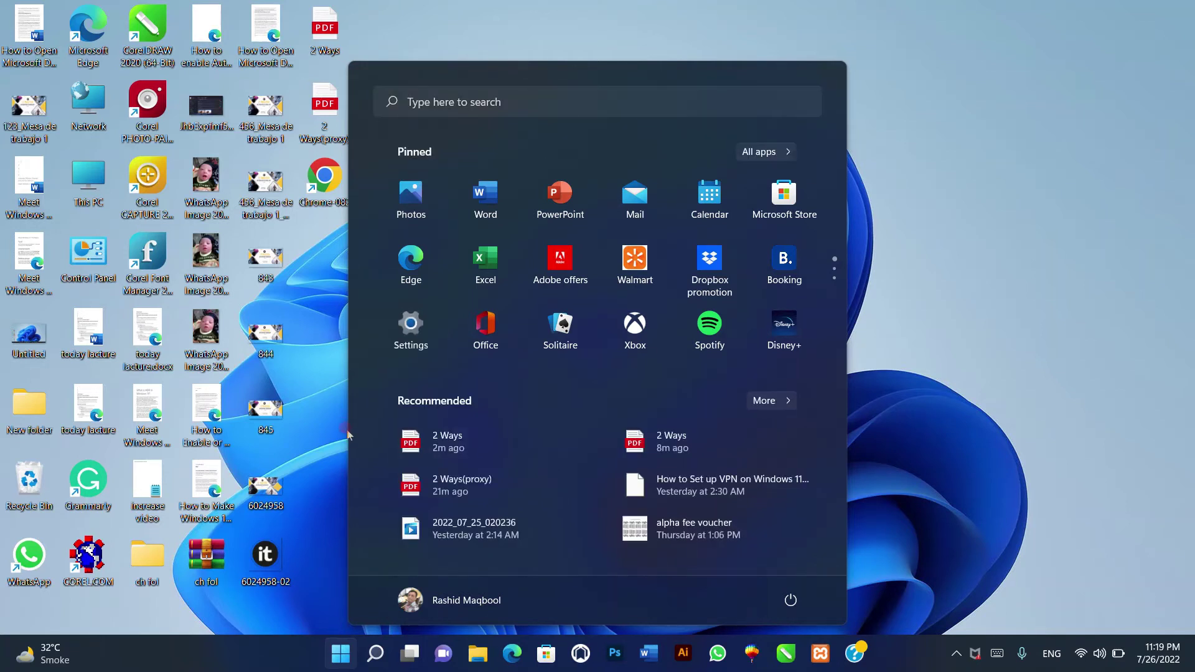
click(428, 336)
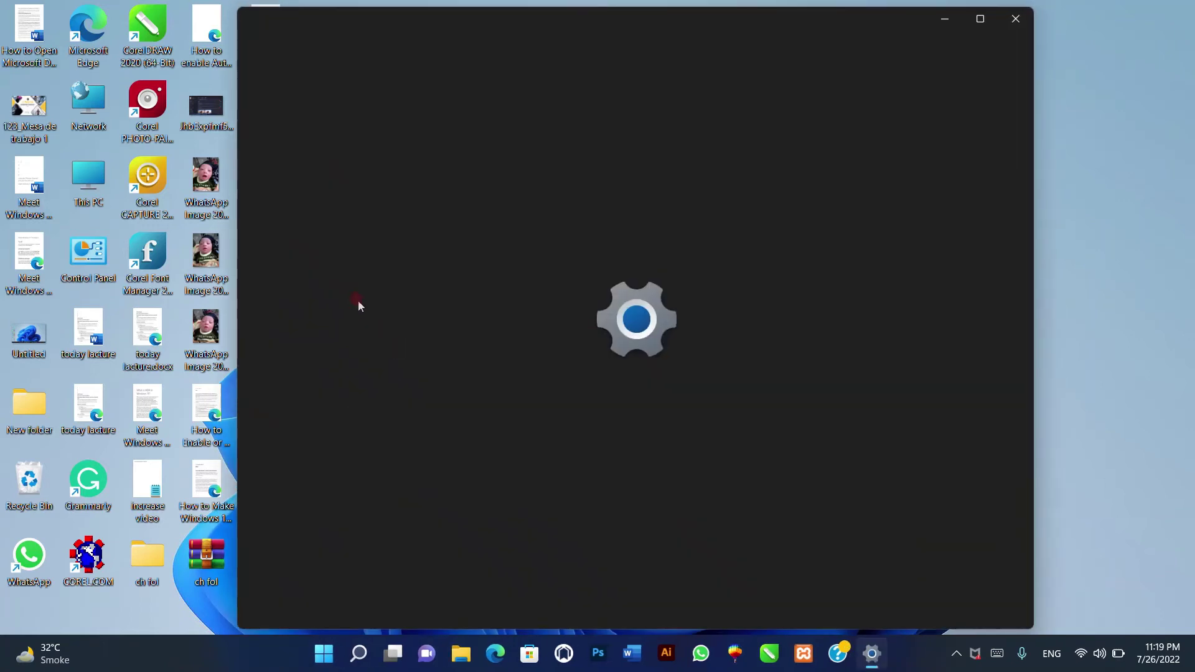
click(361, 237)
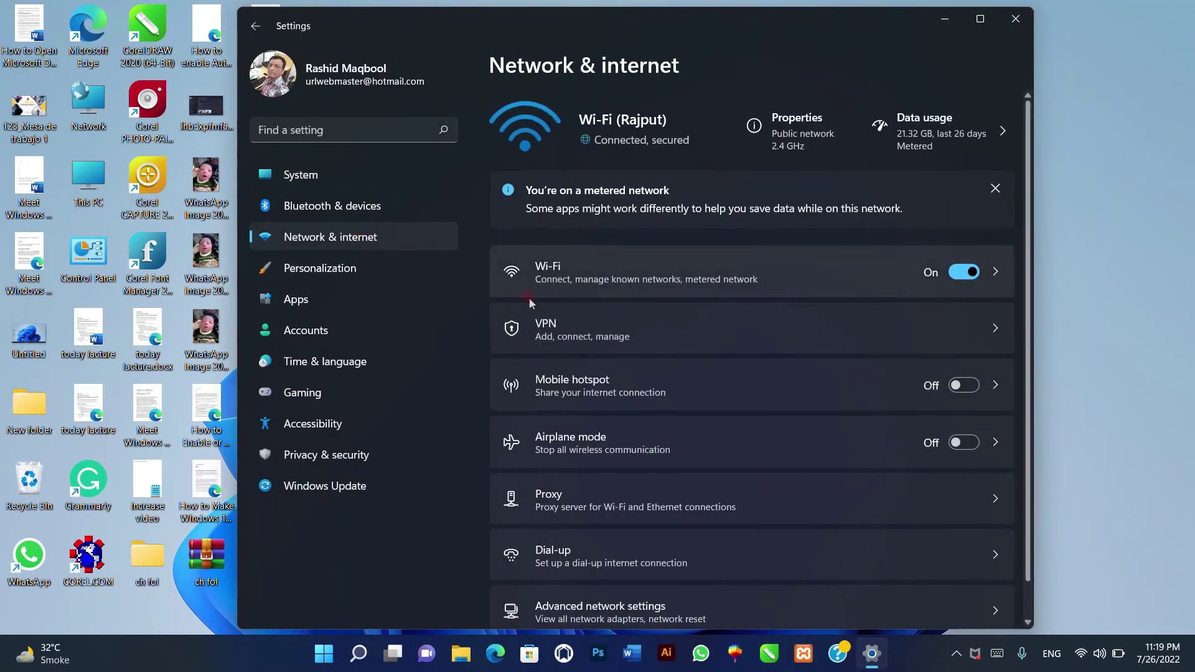
click(608, 501)
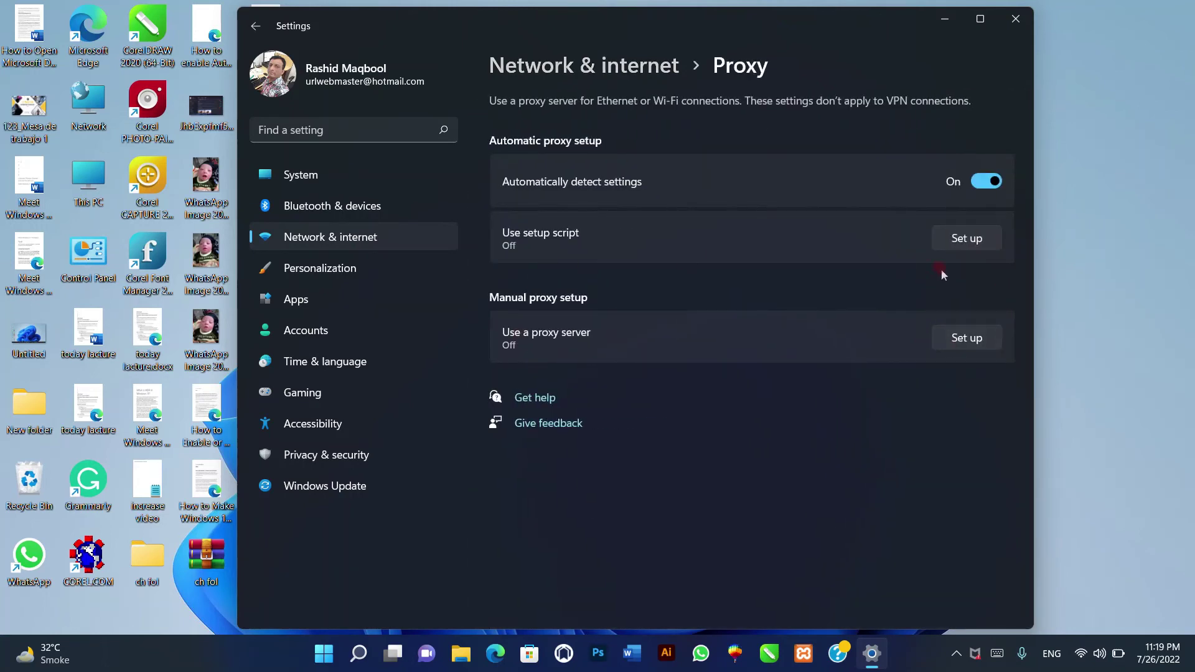
Turn on the setup script with address 192.168.1.9, then cancel the dialog without saving
click(962, 229)
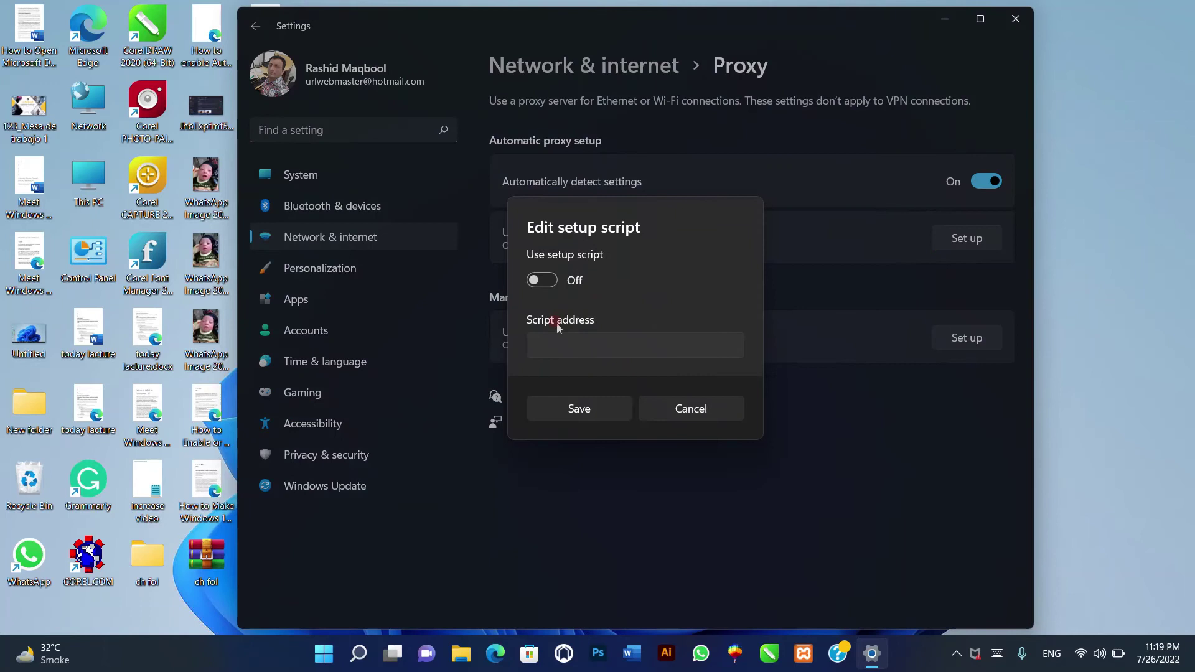
click(550, 284)
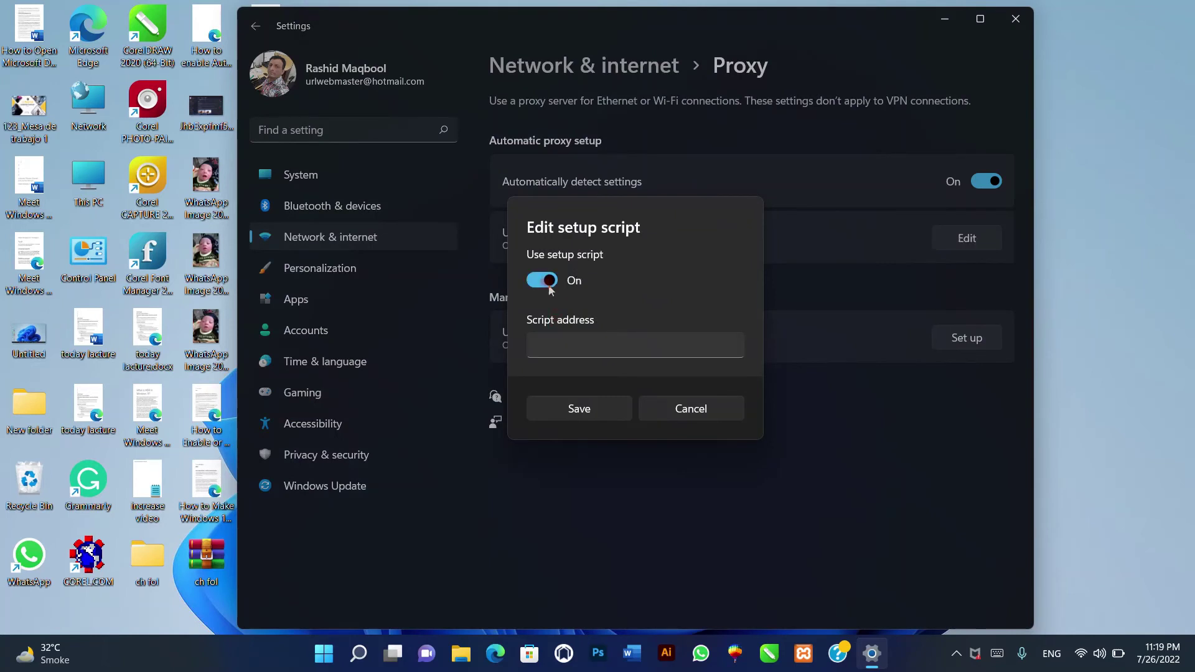
click(549, 341)
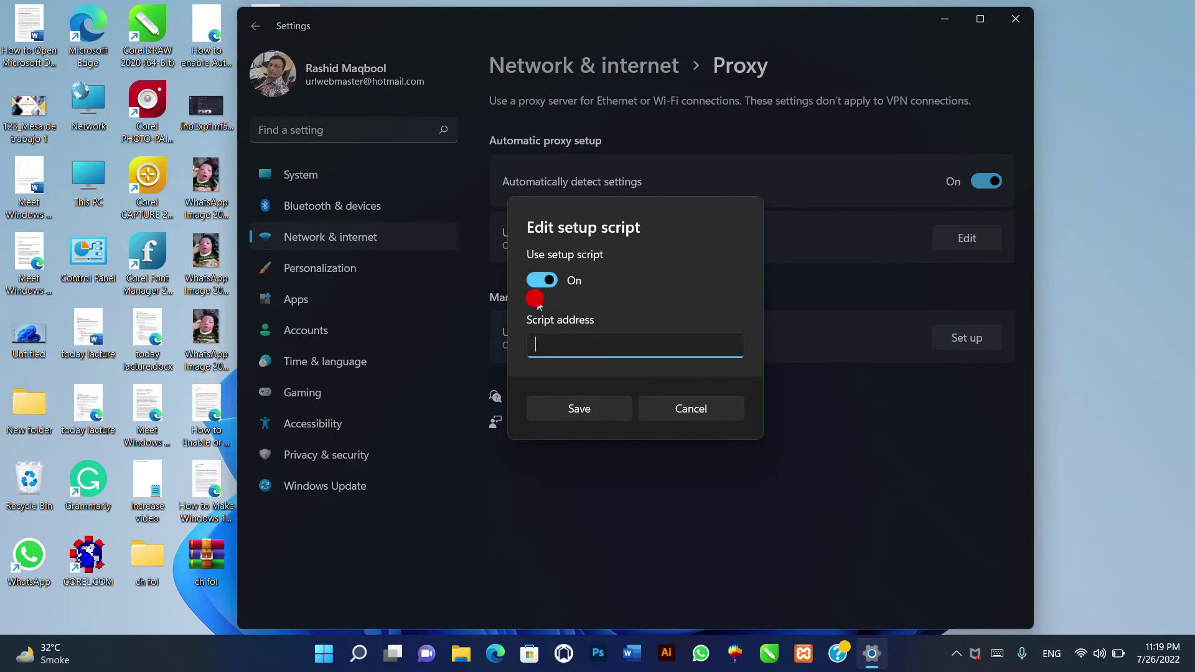
text(192.168.1.9)
click(679, 415)
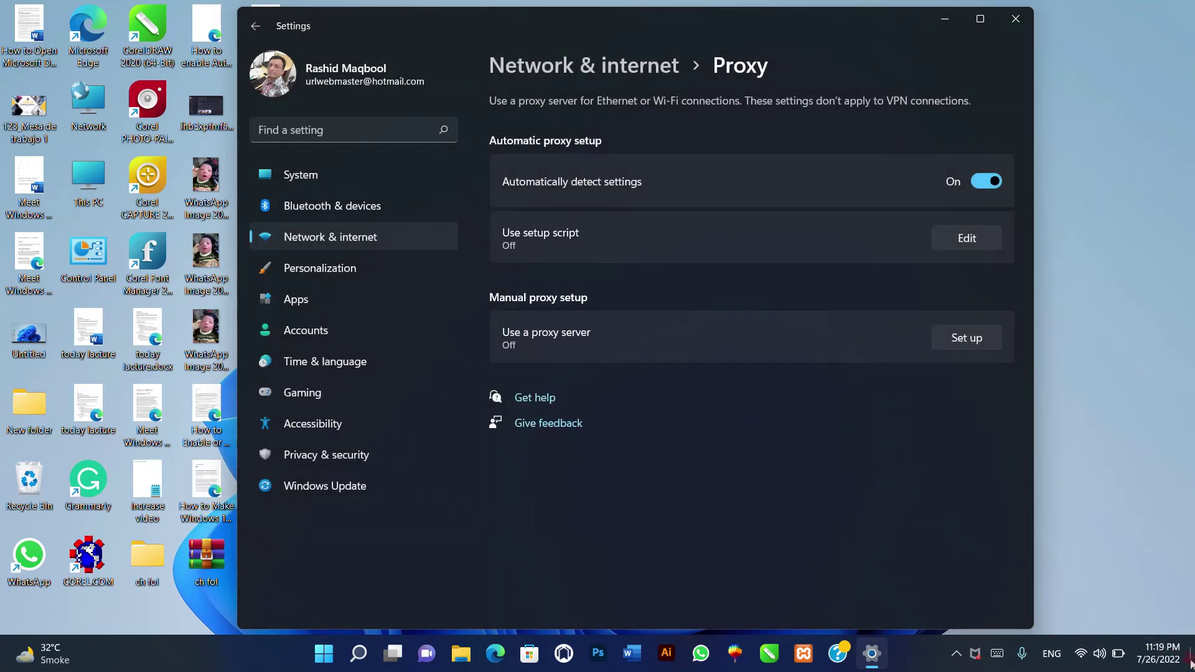
Close Settings, then open the computer's proxy settings from Chrome's System settings
click(1015, 19)
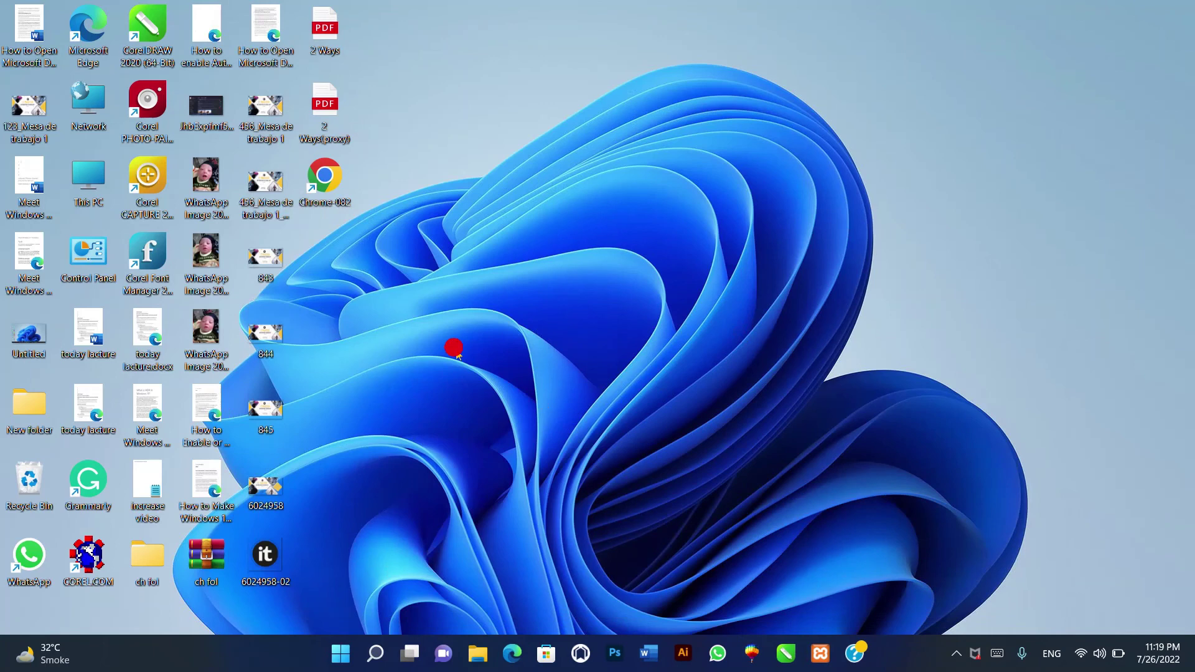
double_click(333, 181)
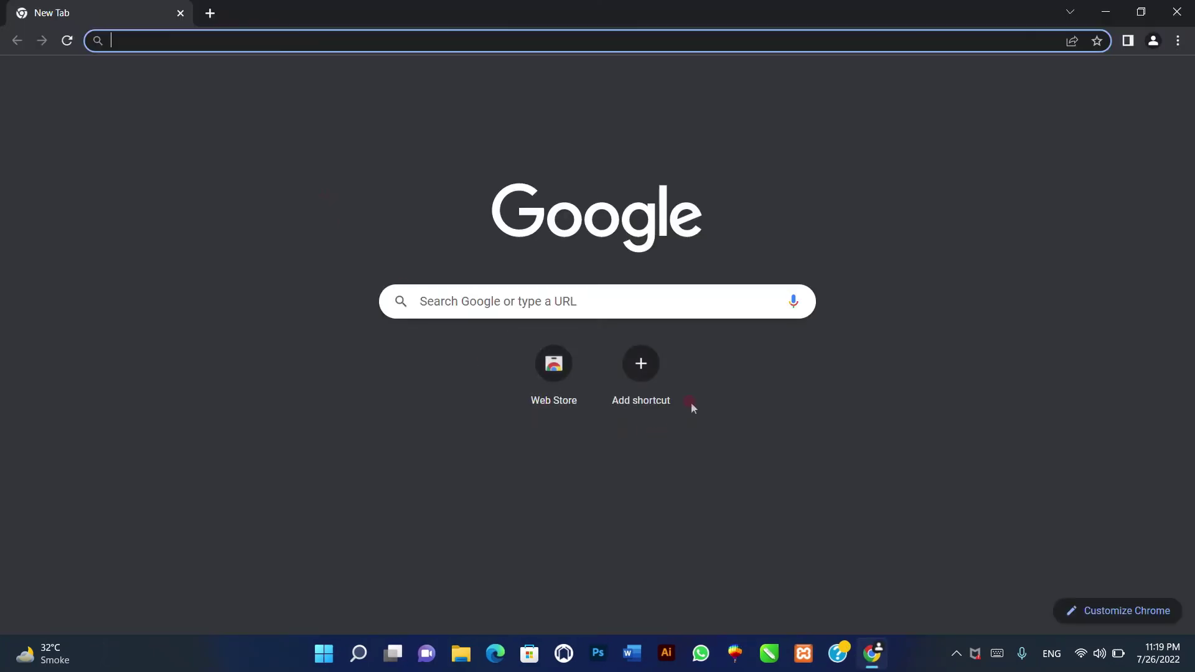
click(1178, 40)
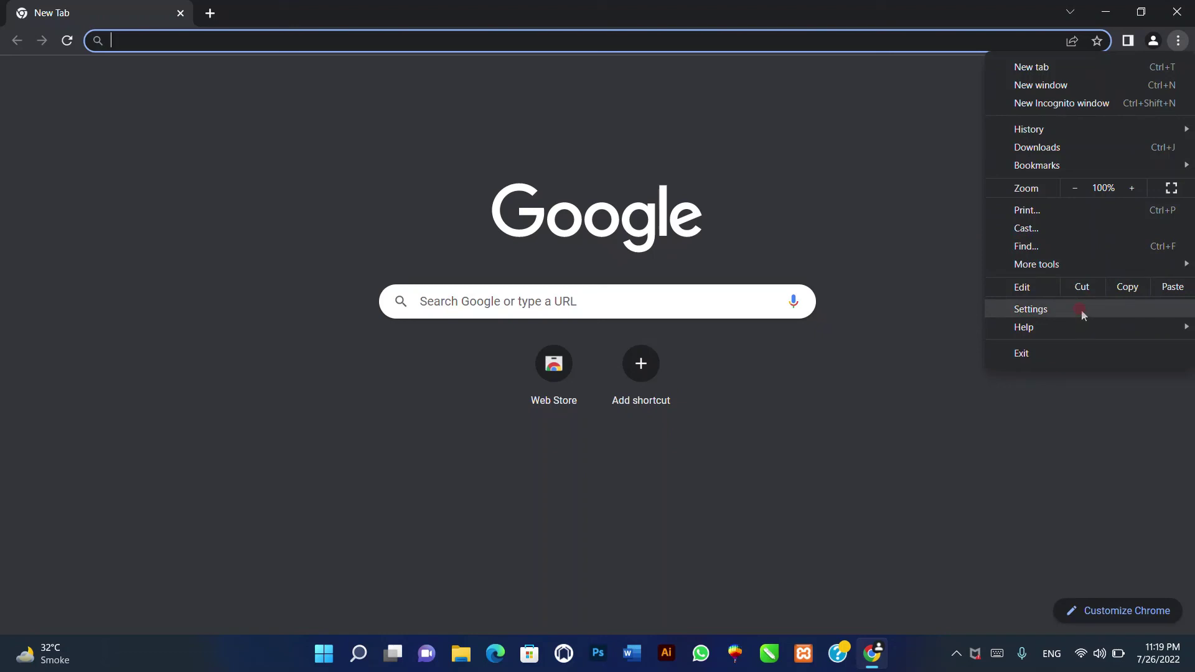
click(1030, 310)
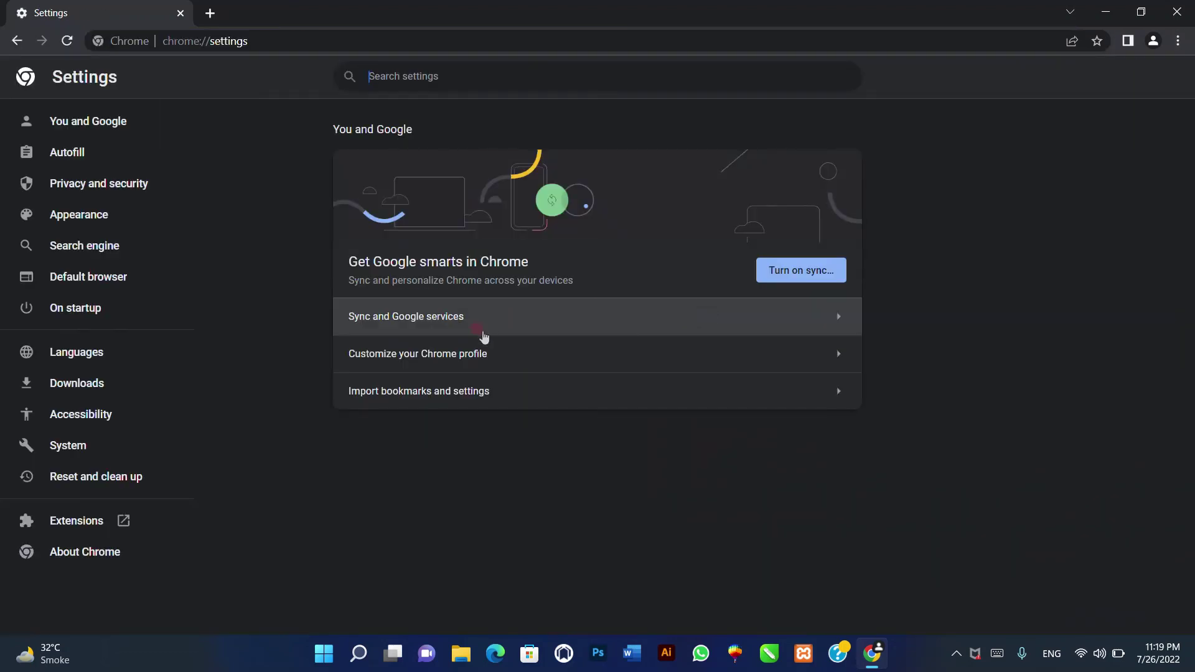
click(118, 446)
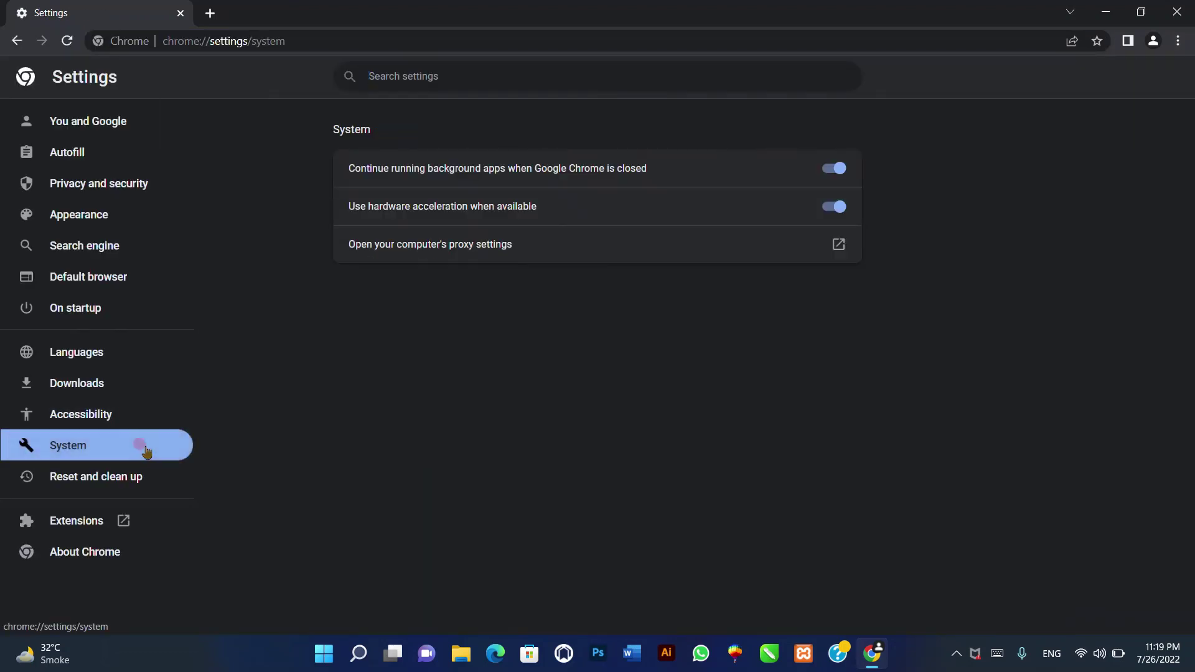
click(542, 244)
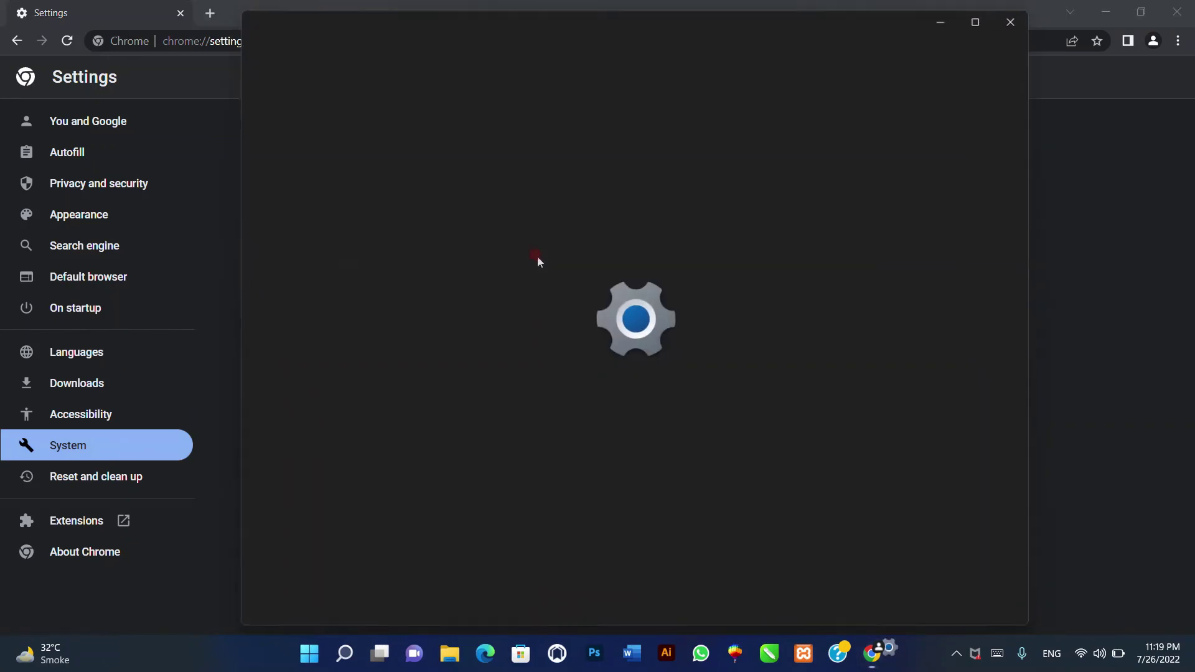